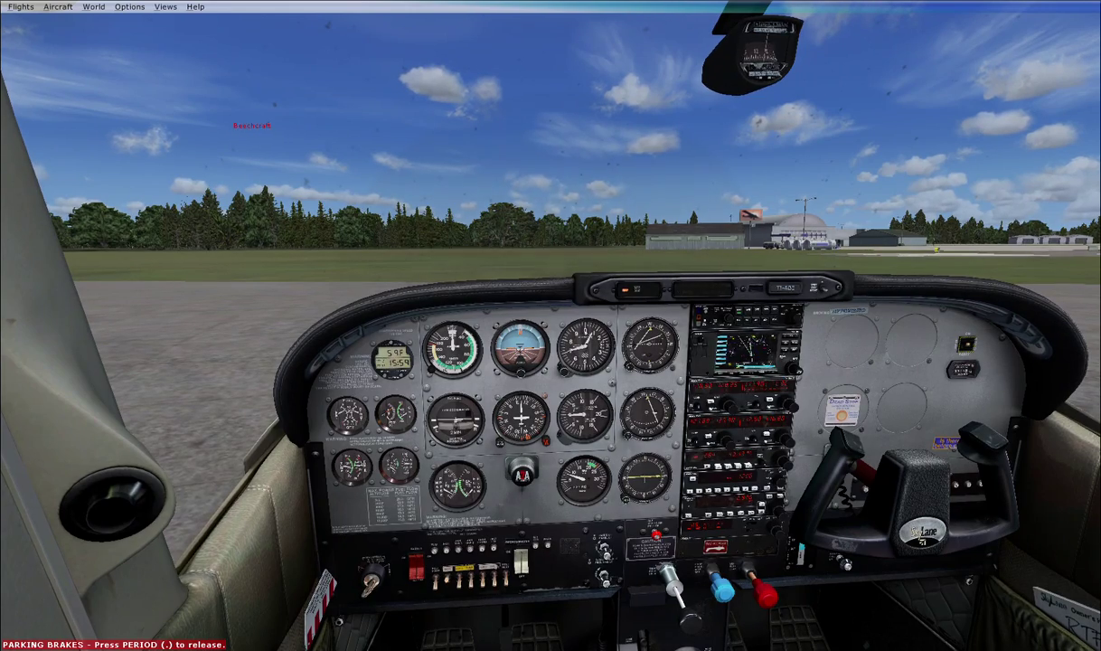
# Step: Pan the view right and zoom in on the airfield buildings
pyautogui.hotkey('ctrl', 'shift', 'Right')
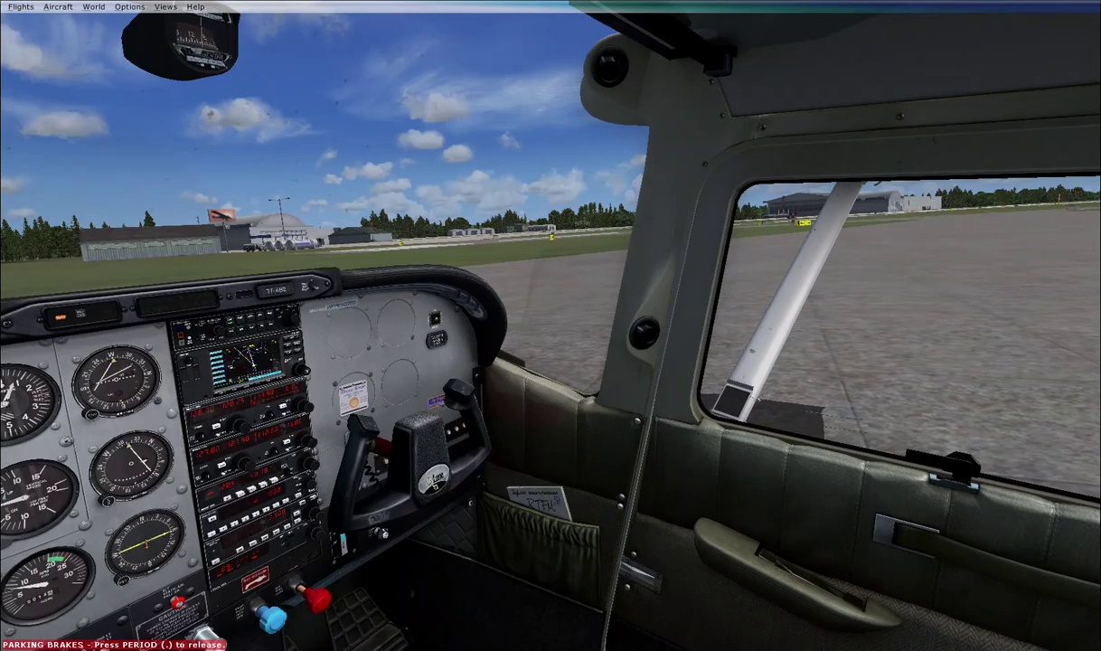
pyautogui.hotkey('ctrl', 'shift', 'Left')
pyautogui.press('=')
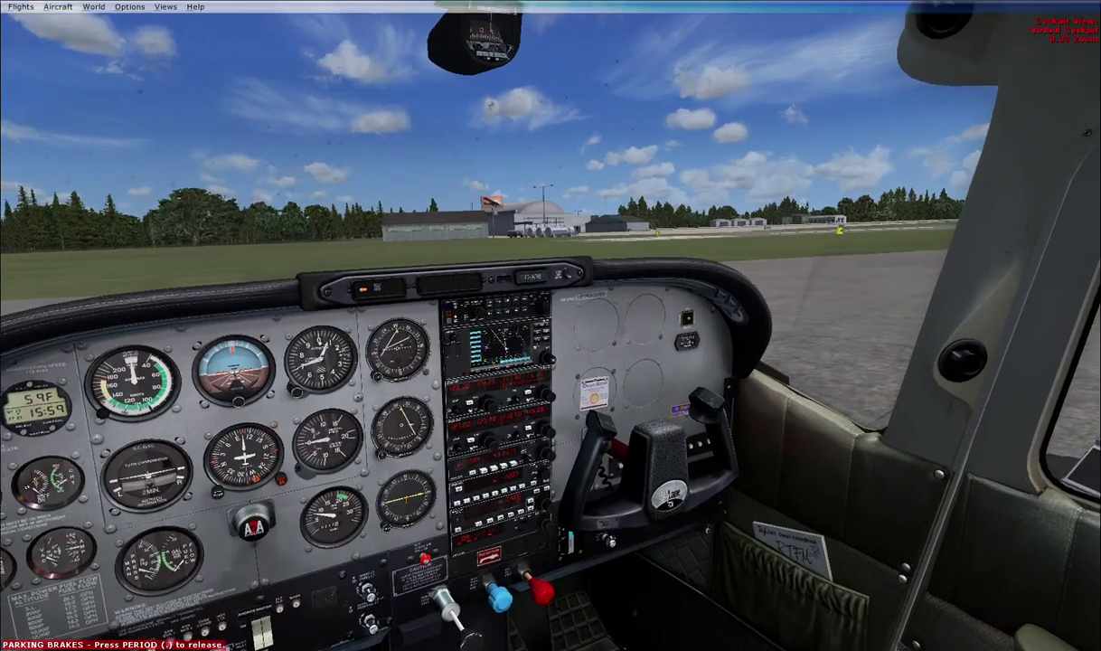
pyautogui.hotkey('ctrl', 'shift', 'Right')
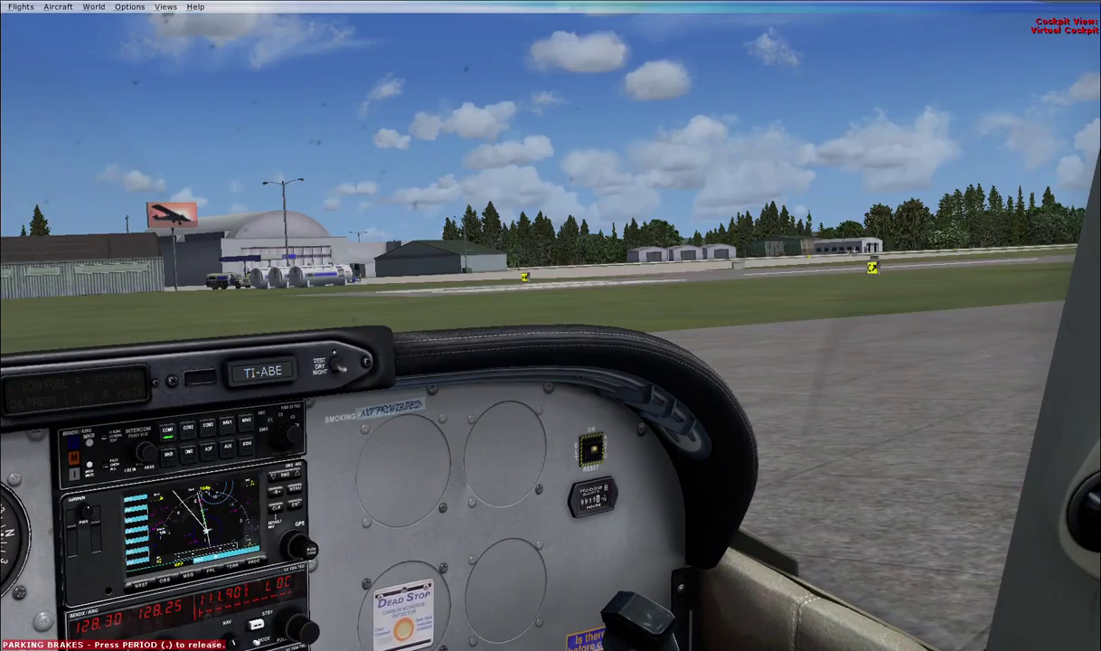
pyautogui.press('=')
pyautogui.press('=')
pyautogui.hotkey('ctrl', 'shift', 'Right')
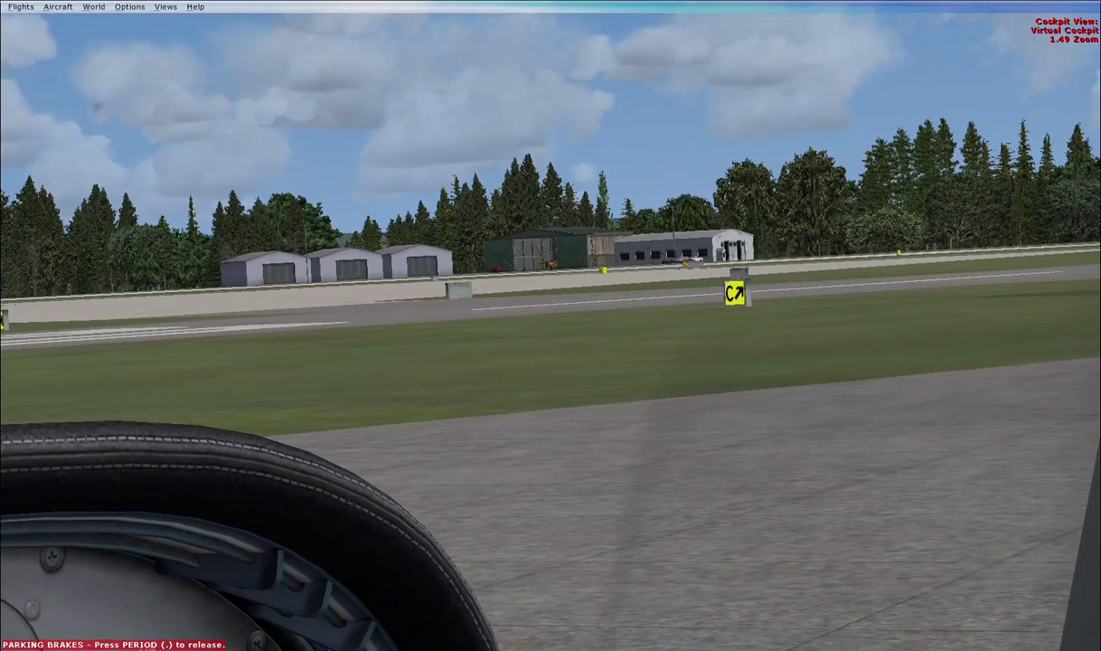
pyautogui.press('=')
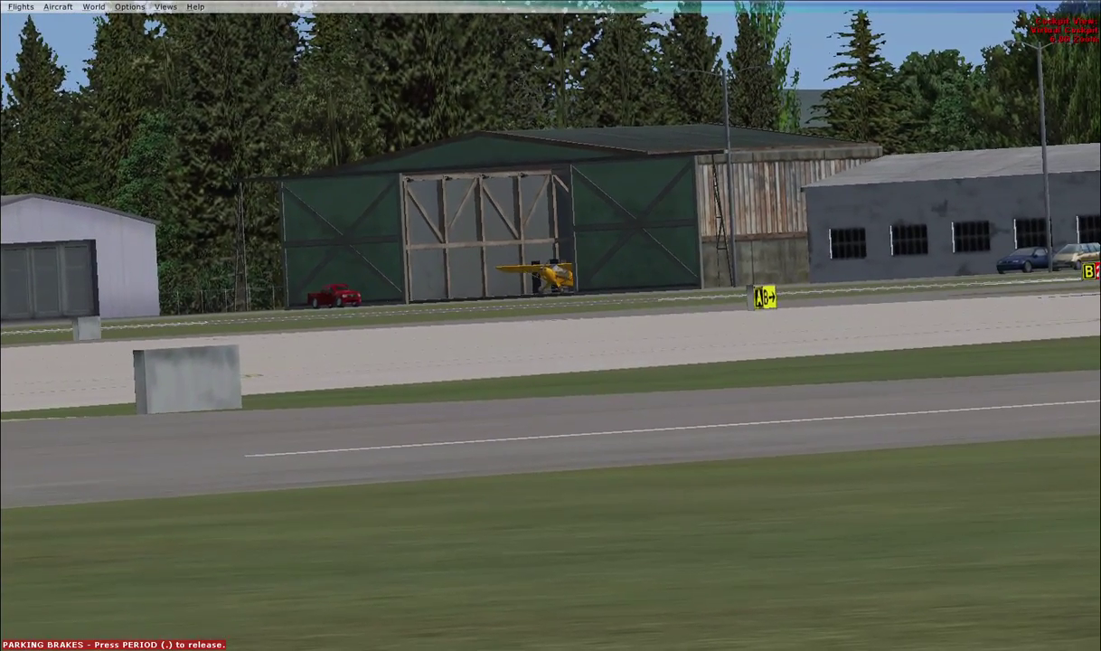
# Step: Return the view to the panel and bring up the GNS 400 Direct-To page proposing KHGR
pyautogui.press('-')
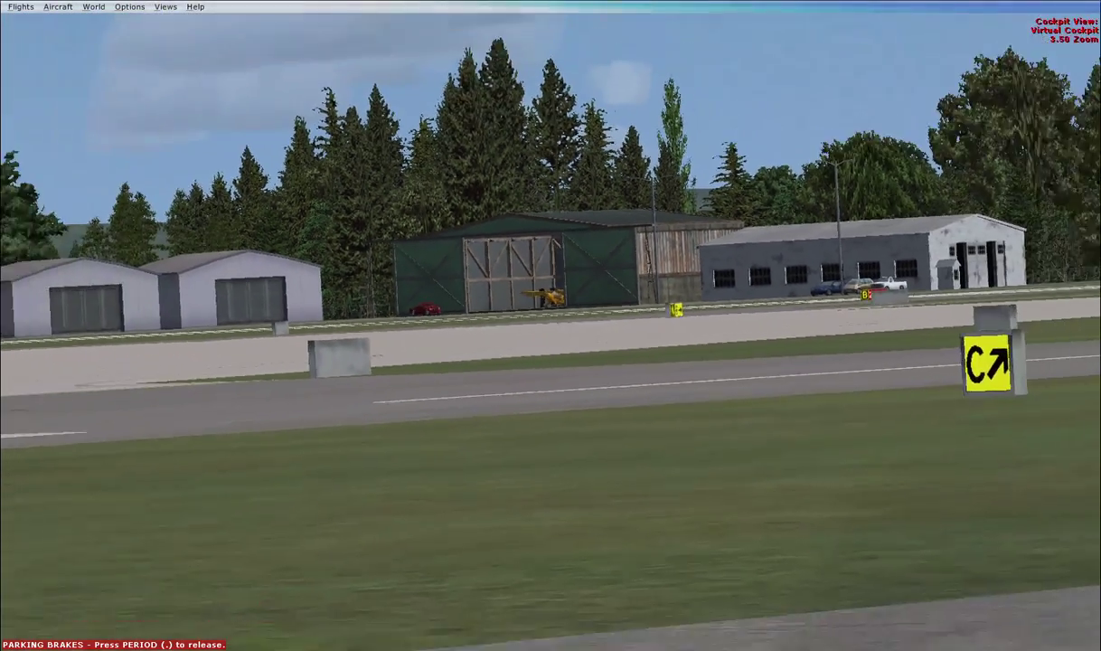
pyautogui.press('-')
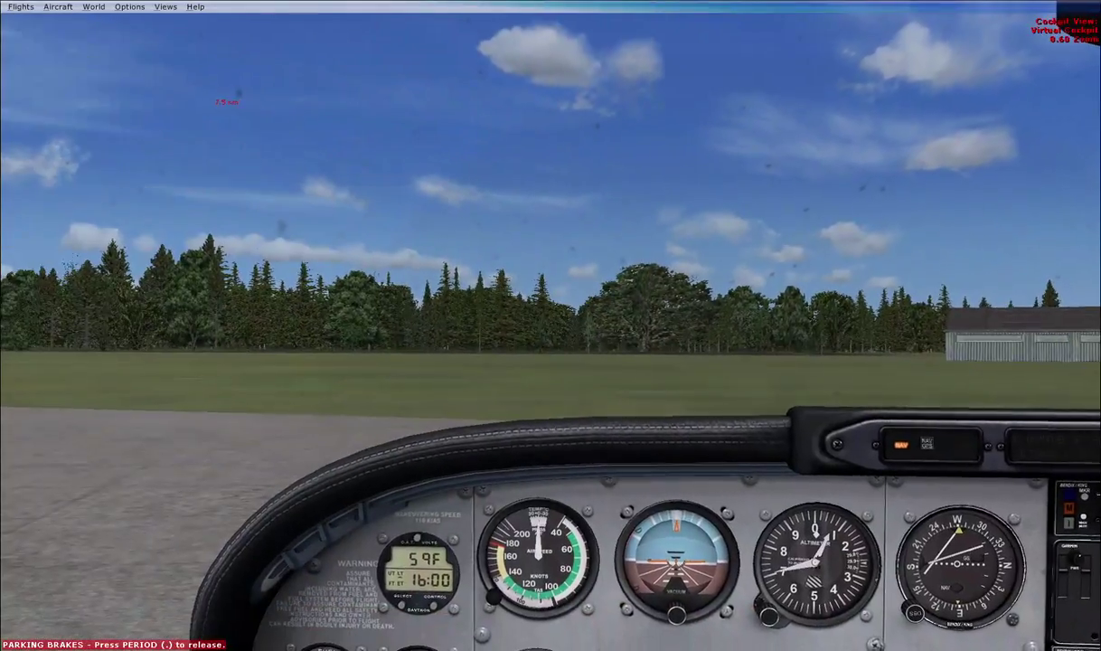
pyautogui.press('-')
pyautogui.press('-')
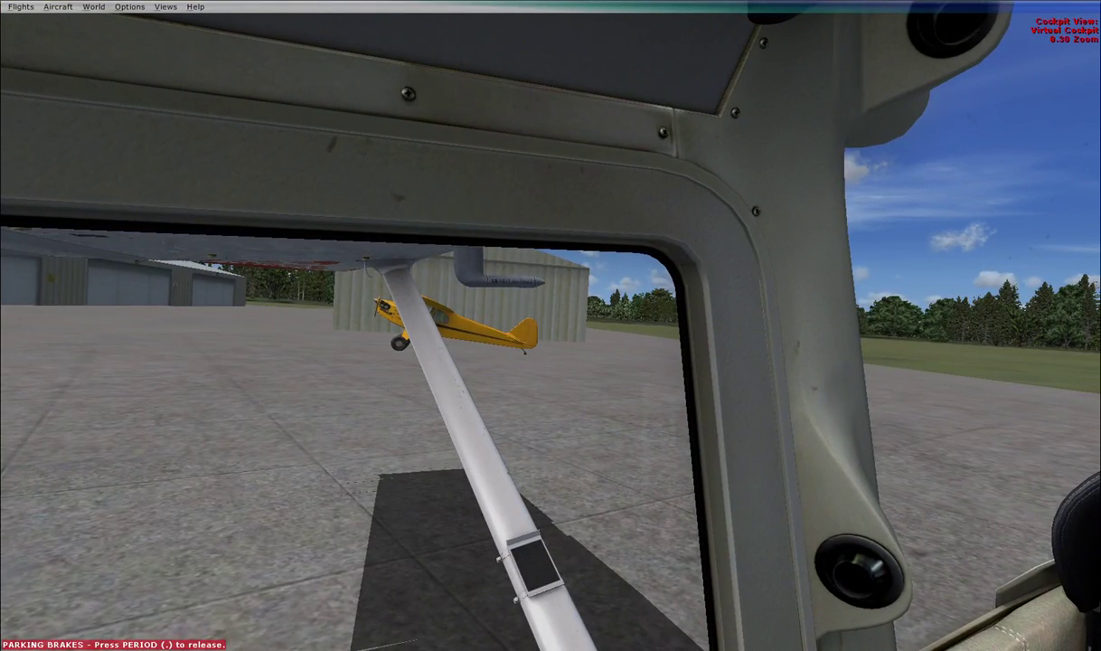
pyautogui.hotkey('ctrl', 'space')
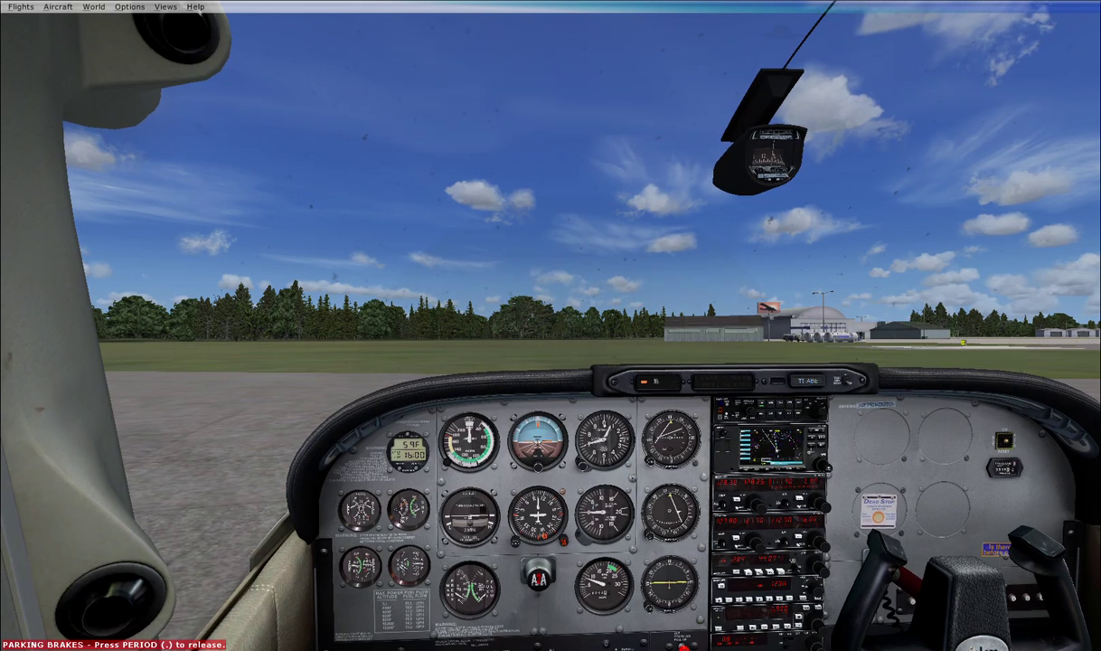
pyautogui.hotkey('shift', '3')
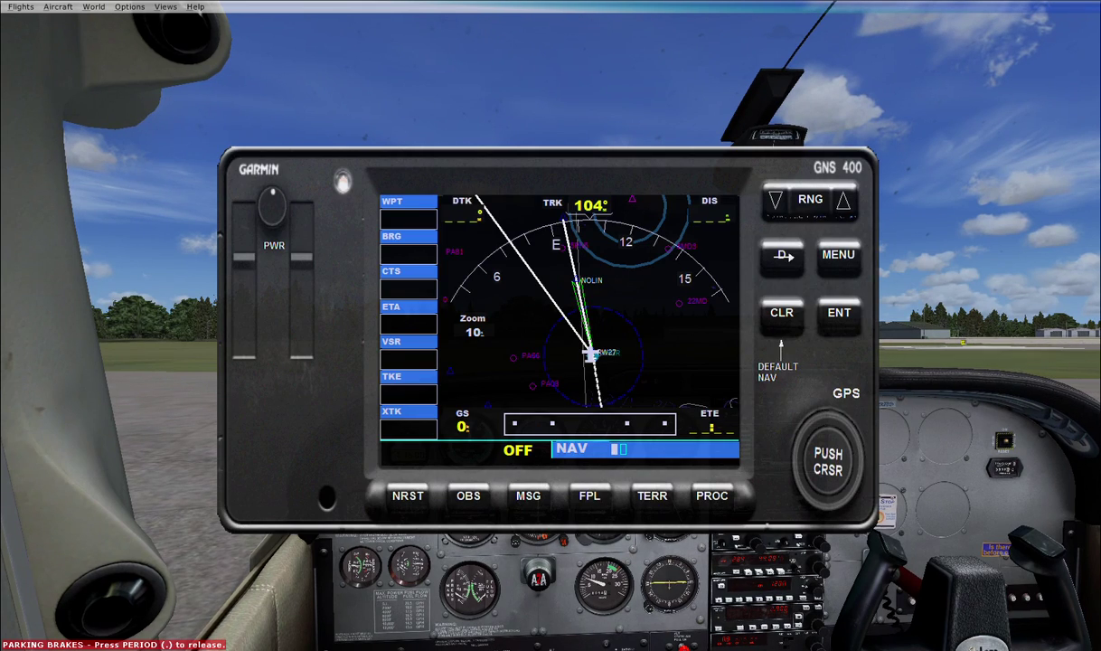
pyautogui.click(783, 256)
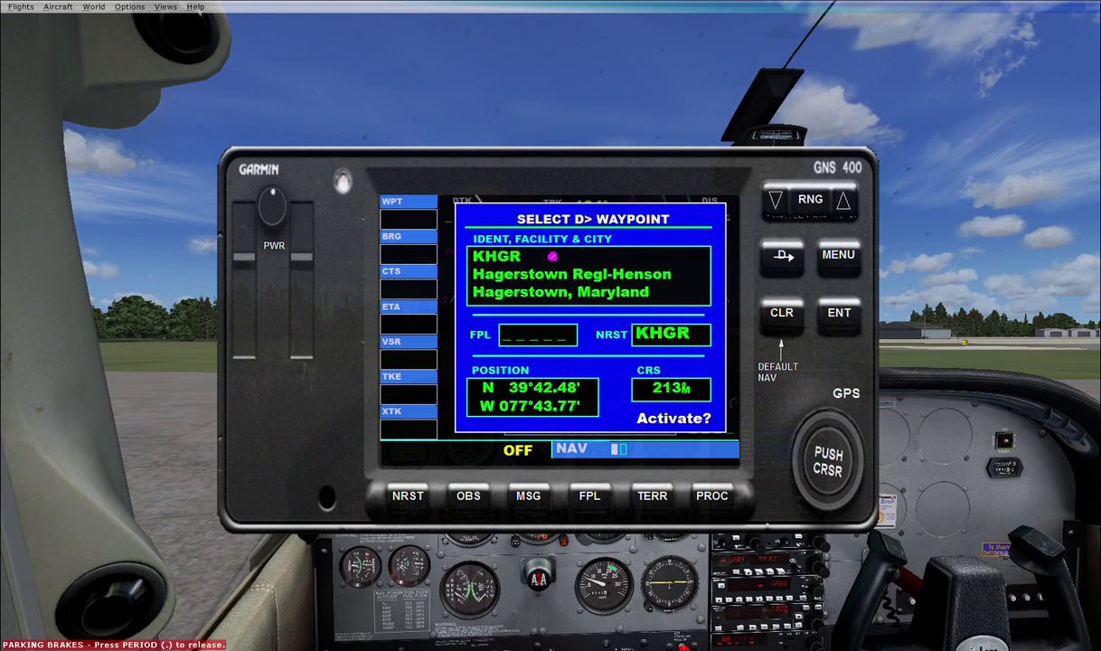
# Step: Enter MTN, activate Direct-To Martin State (course 122°, 65 nm), and show the flight plan
pyautogui.write('MTN')
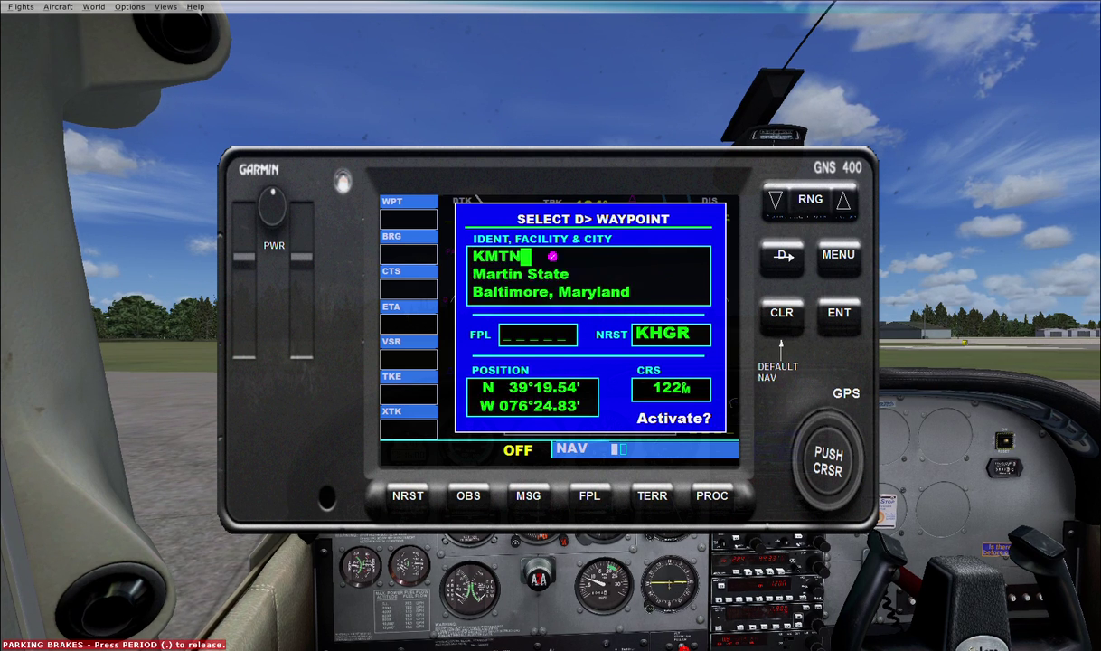
pyautogui.click(841, 314)
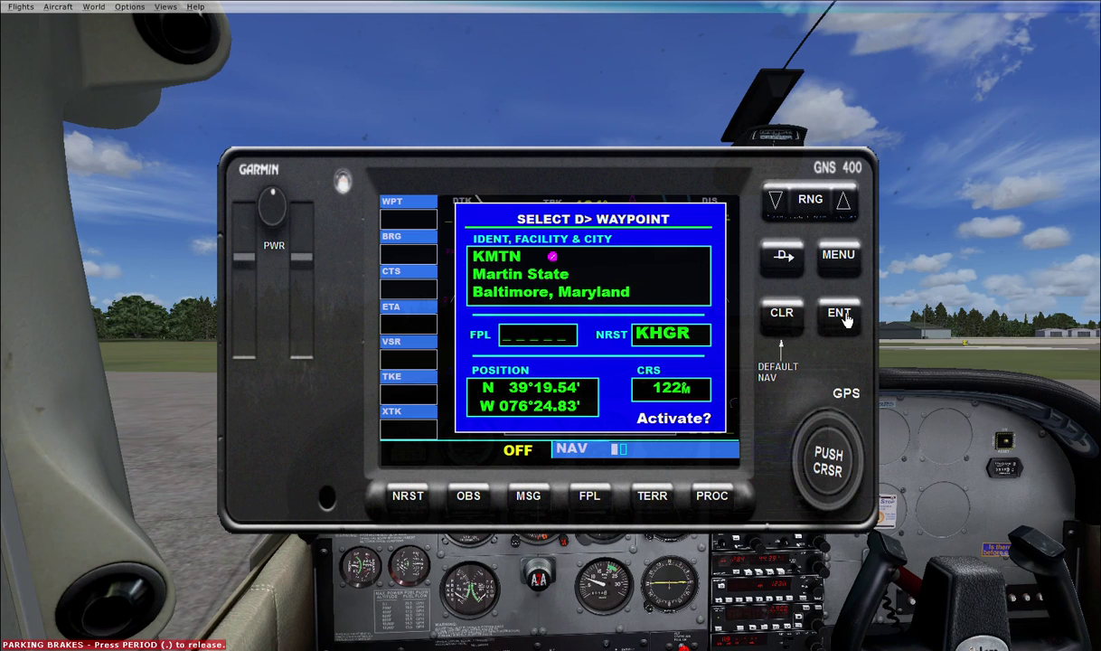
pyautogui.click(841, 314)
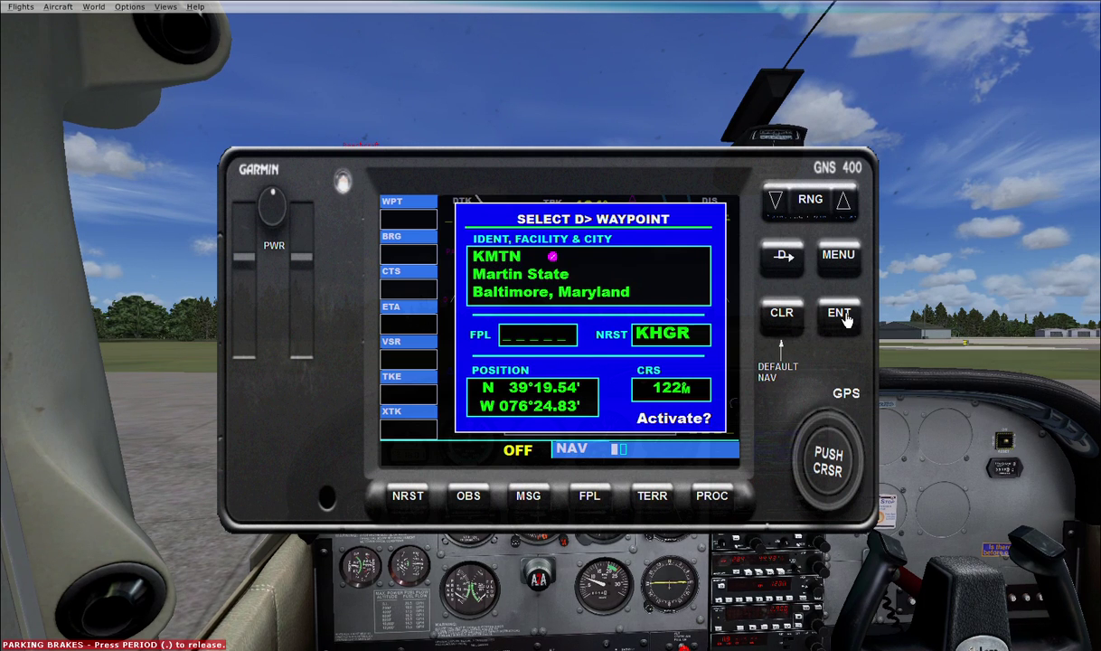
pyautogui.click(841, 315)
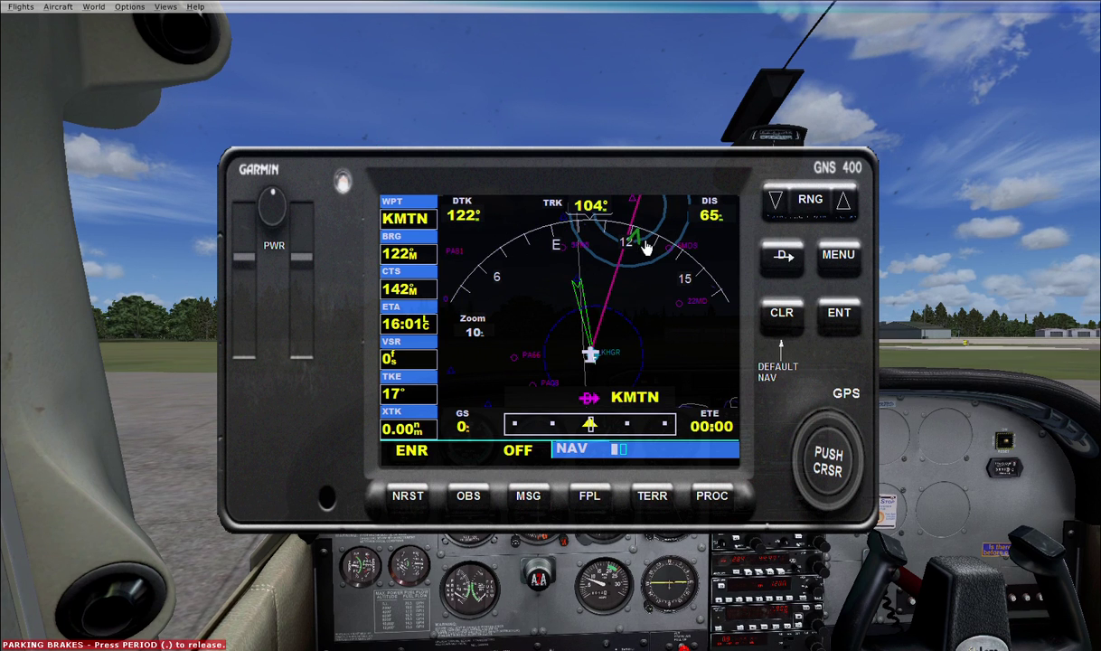
pyautogui.click(586, 493)
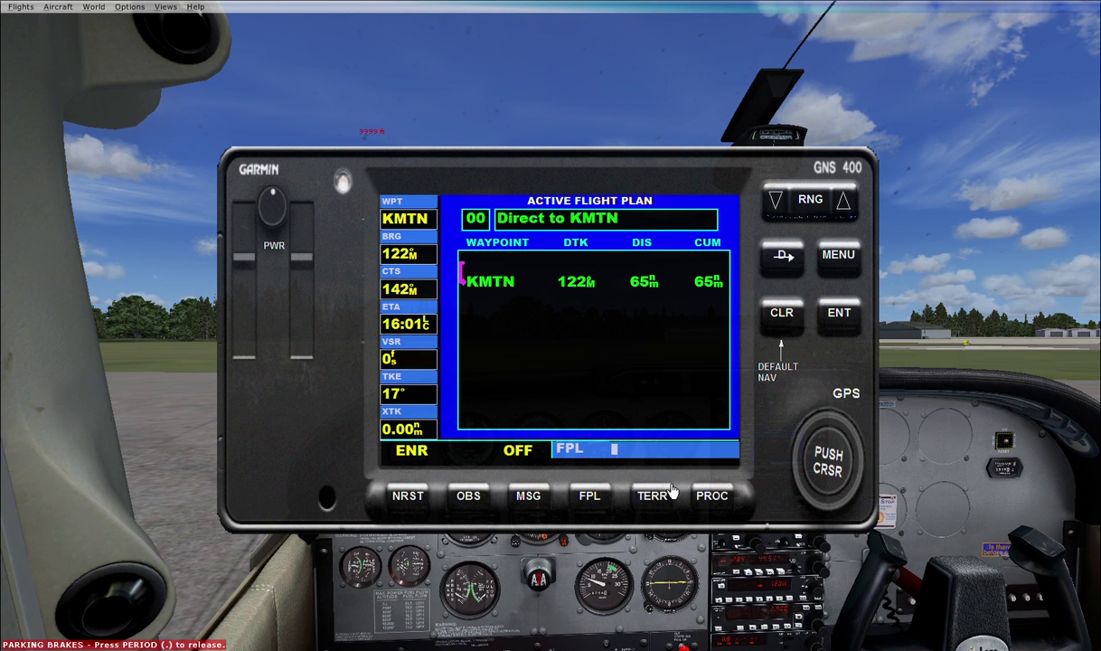
# Step: Load the KMTN ILS 33 approach with the VECTORS transition into the flight plan
pyautogui.click(589, 498)
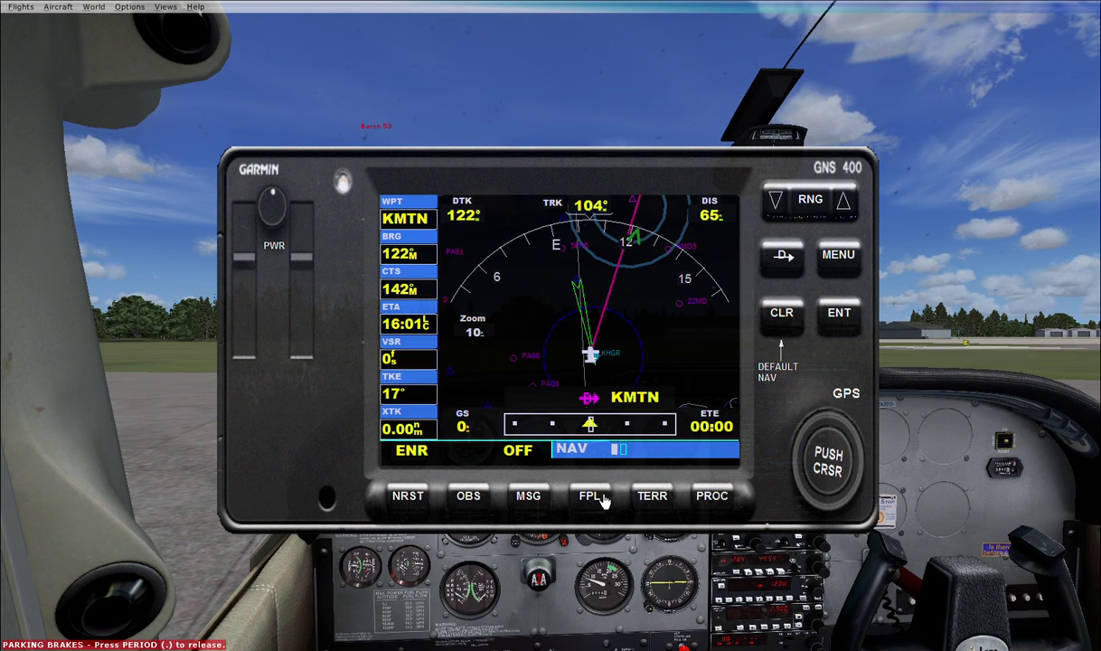
pyautogui.click(721, 499)
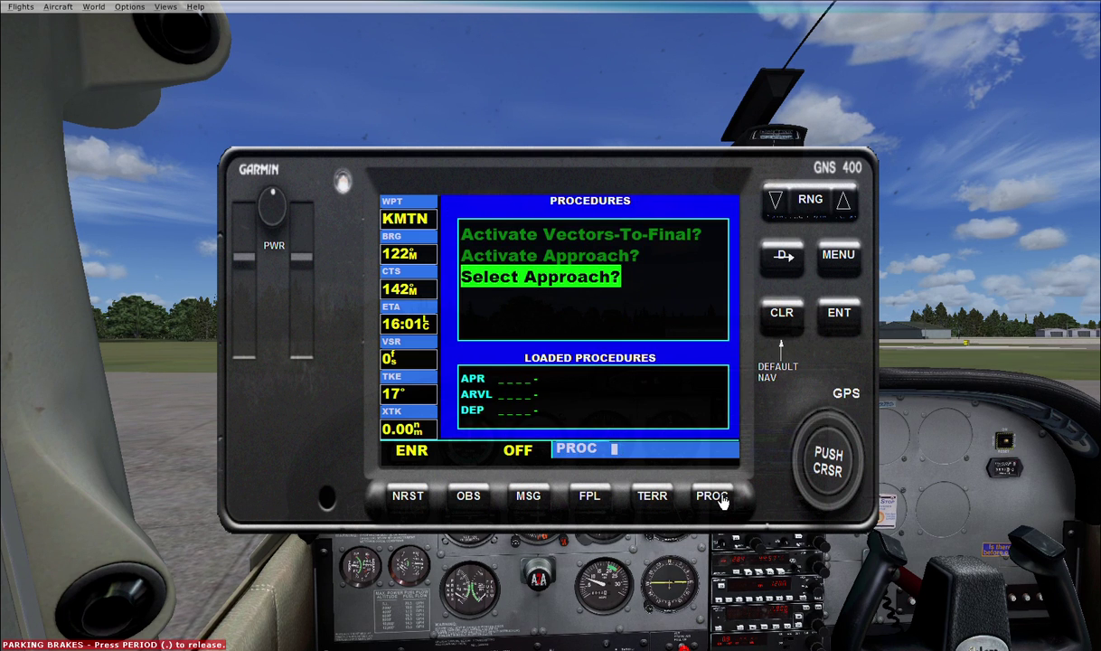
pyautogui.click(849, 314)
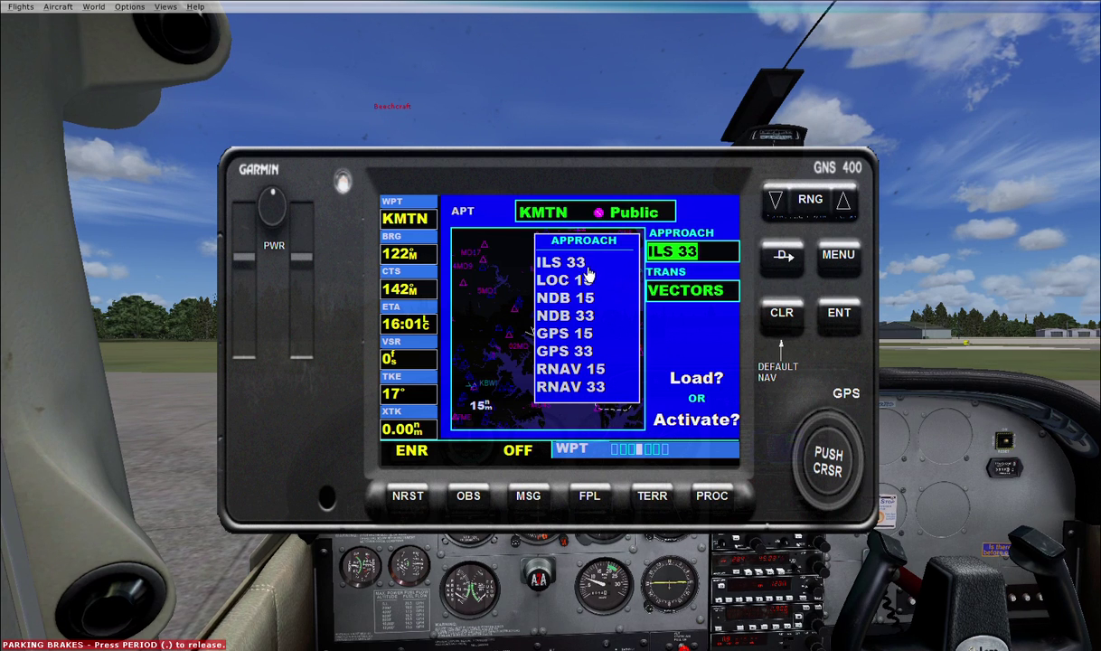
pyautogui.click(843, 313)
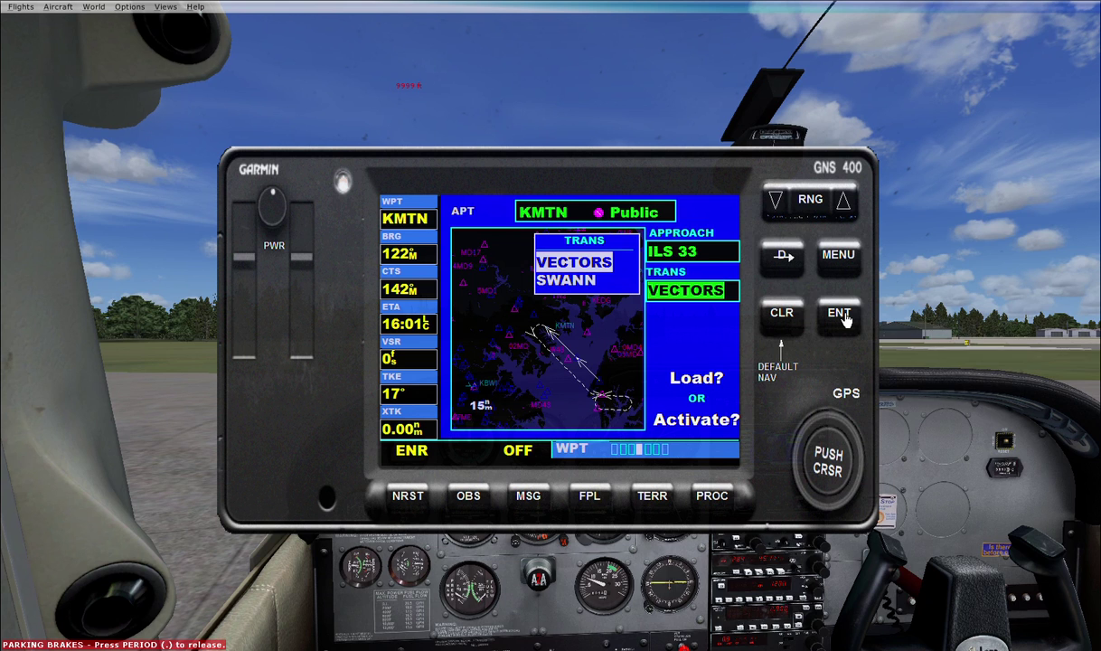
pyautogui.click(840, 314)
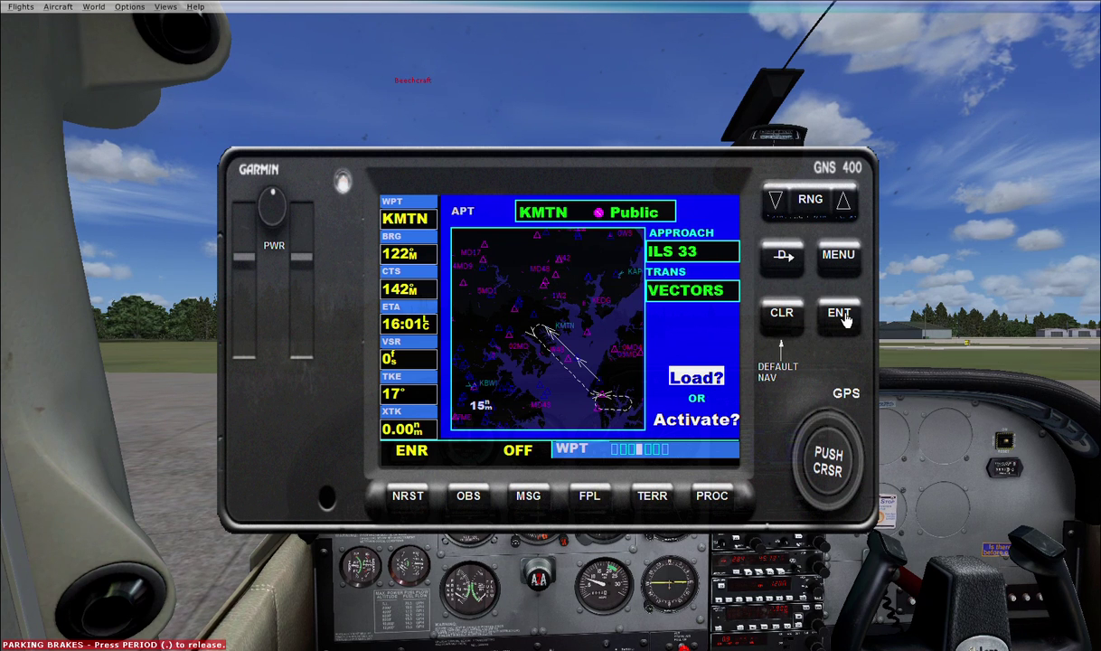
pyautogui.click(840, 315)
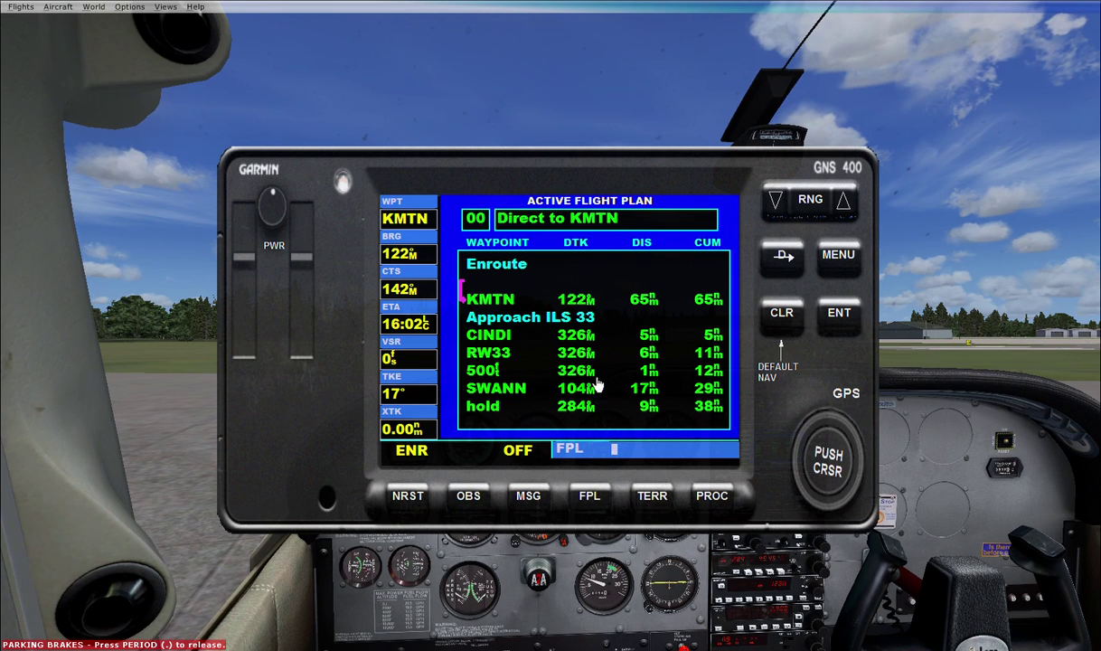
# Step: Display the KMTN airport page showing the ILS 33 approach via VECTORS on its map
pyautogui.click(593, 498)
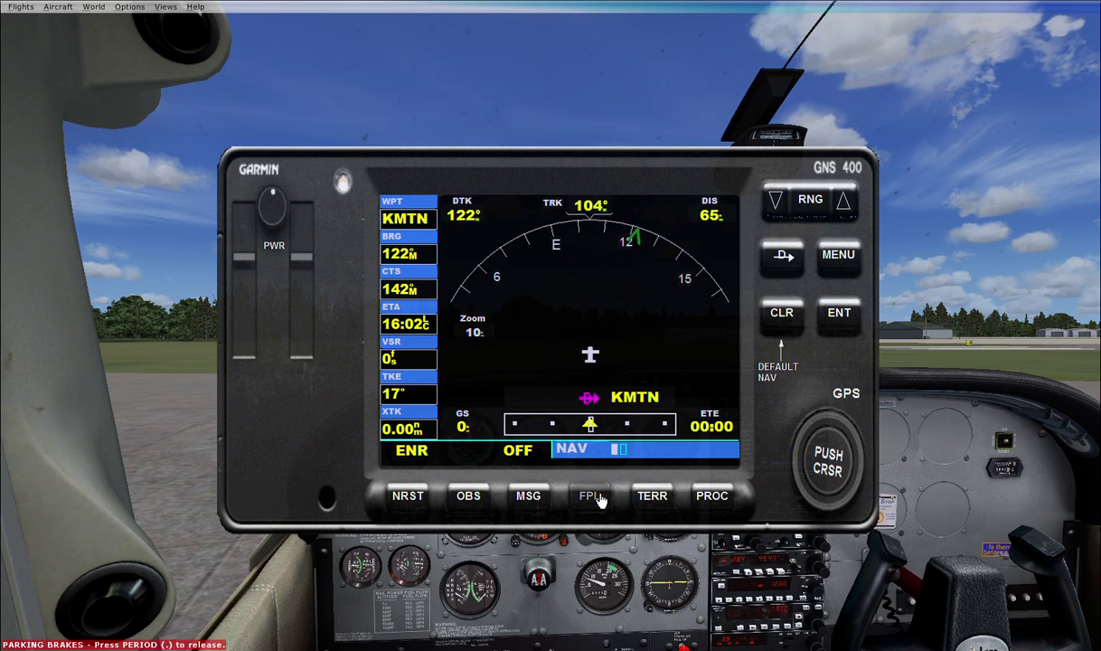
pyautogui.click(833, 425)
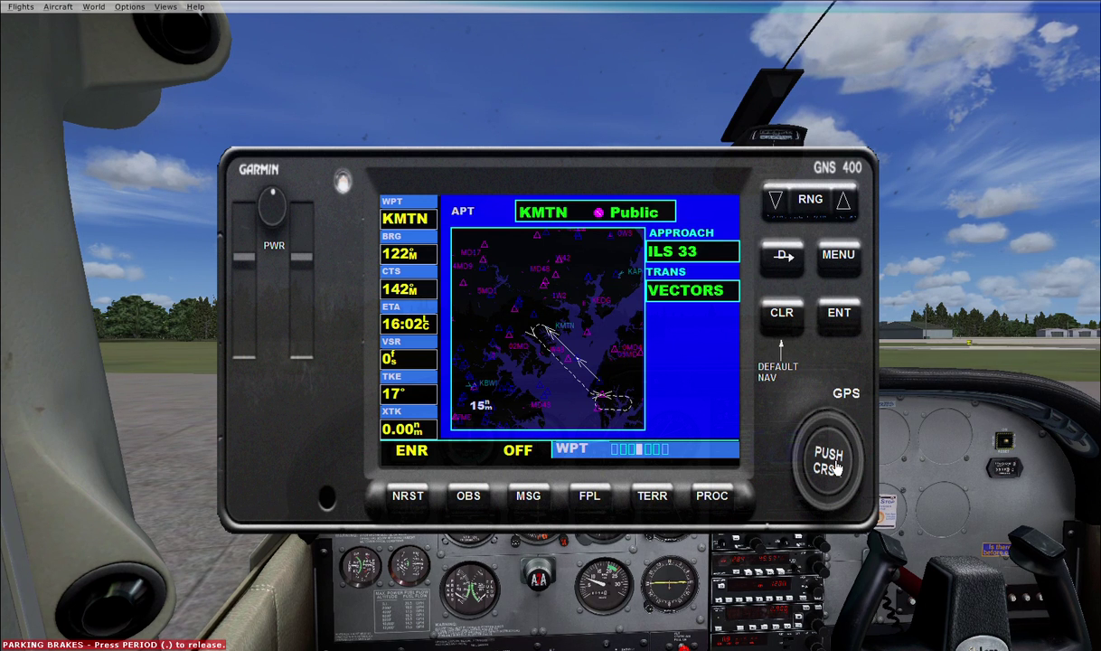
# Step: Zoom the KMTN airport map in from 10 nm down to 2.0 nm
pyautogui.click(783, 202)
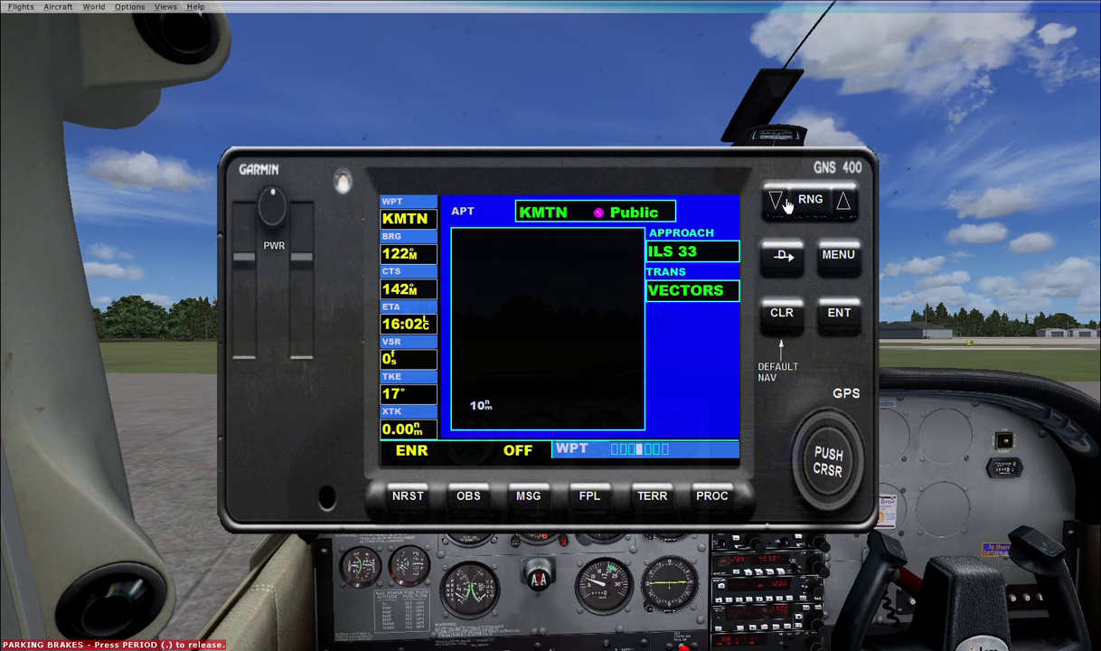
pyautogui.click(783, 203)
pyautogui.click(783, 202)
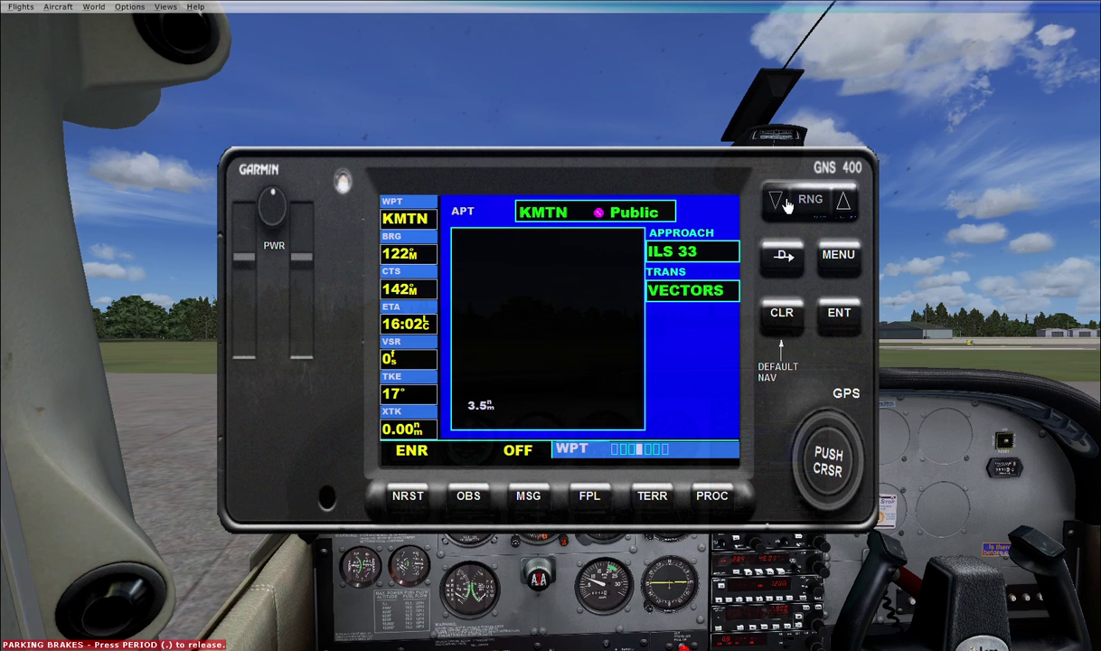
pyautogui.click(783, 202)
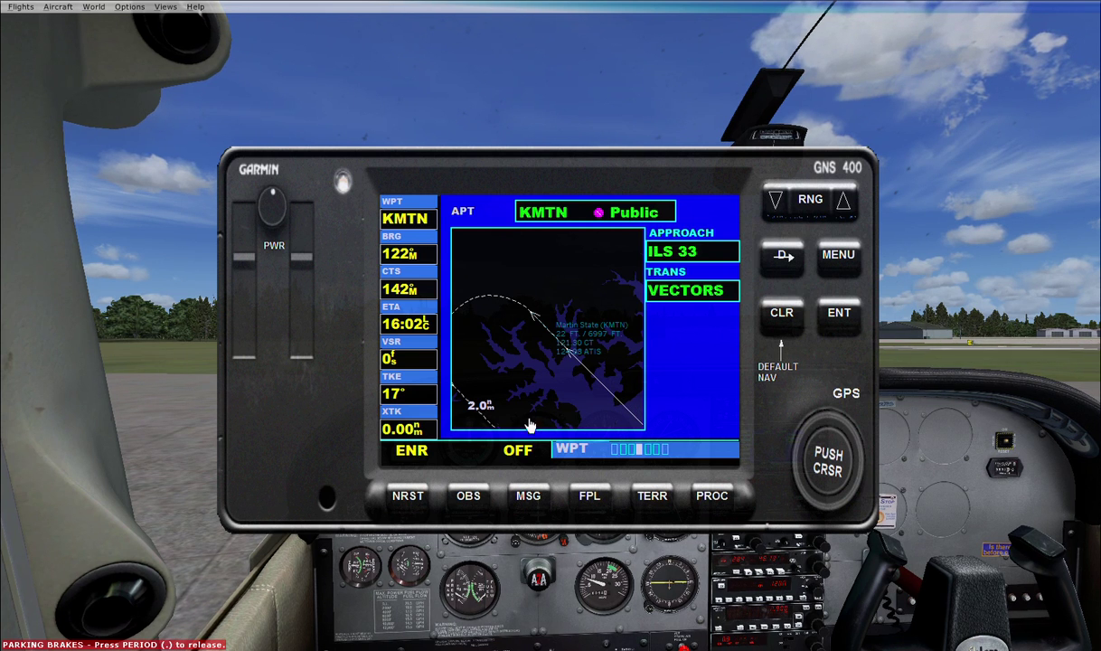
# Step: Zoom back out to 5 nm, then page through frequencies to the runway 15-33 information
pyautogui.click(845, 199)
pyautogui.click(850, 200)
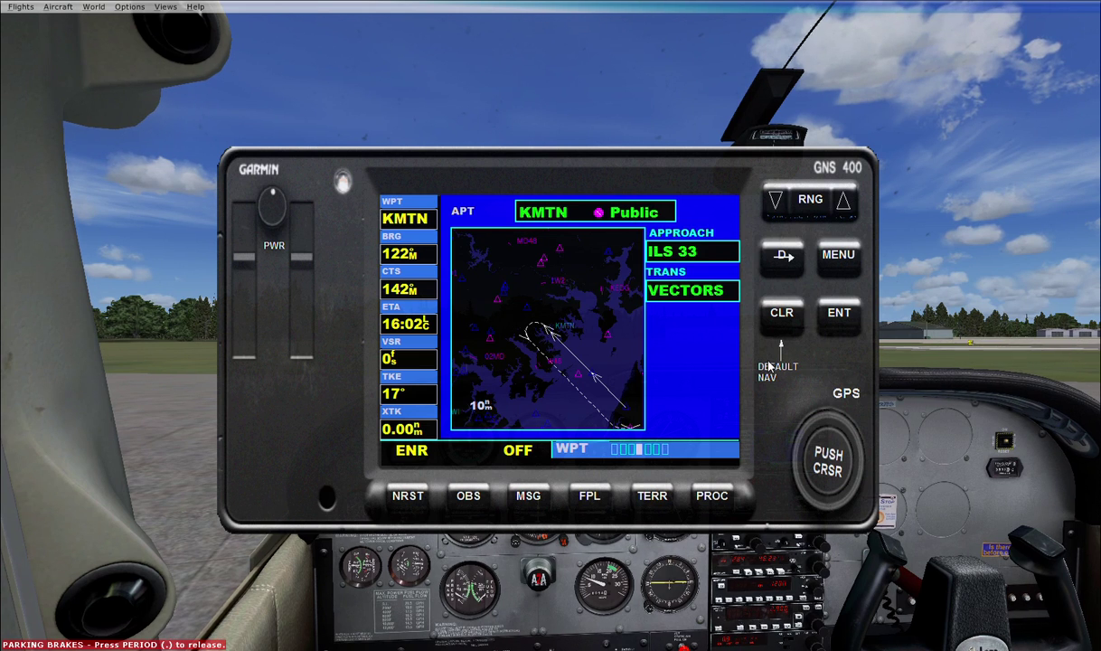
pyautogui.click(830, 462)
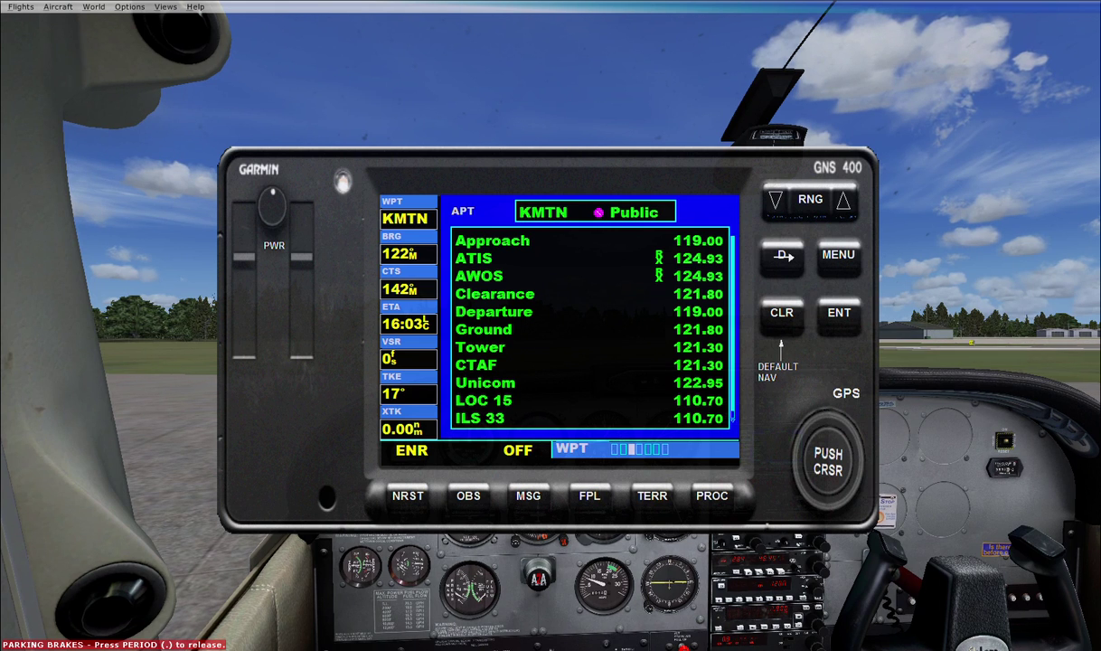
pyautogui.click(838, 466)
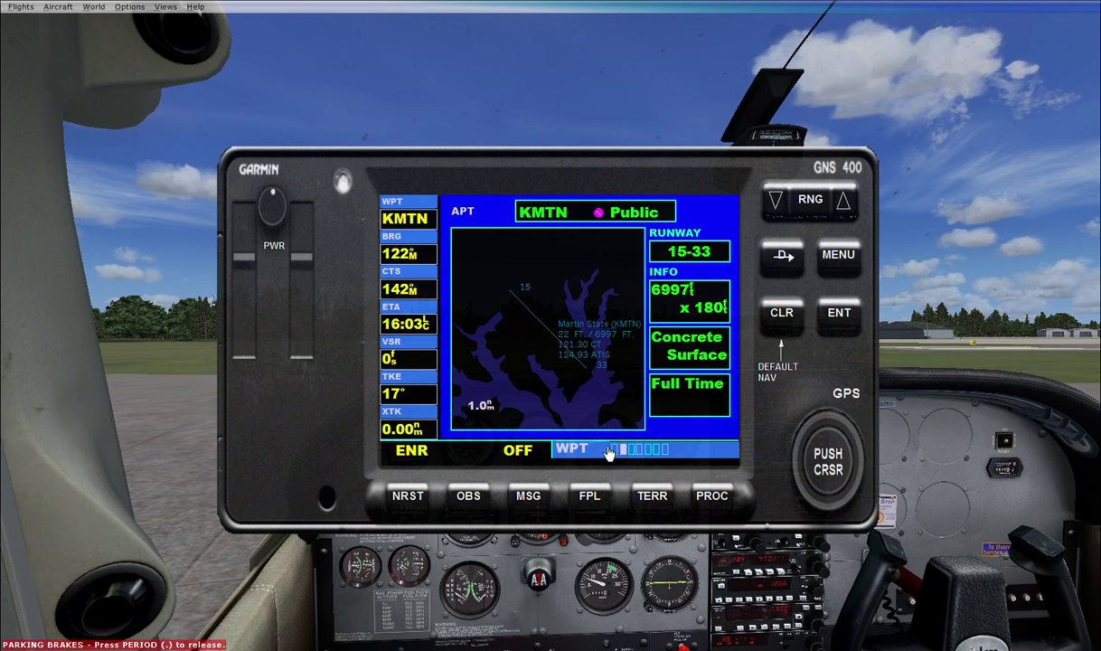
# Step: Check the flight plan, then zoom the navigation map between 35 and 100
pyautogui.click(590, 497)
pyautogui.click(593, 499)
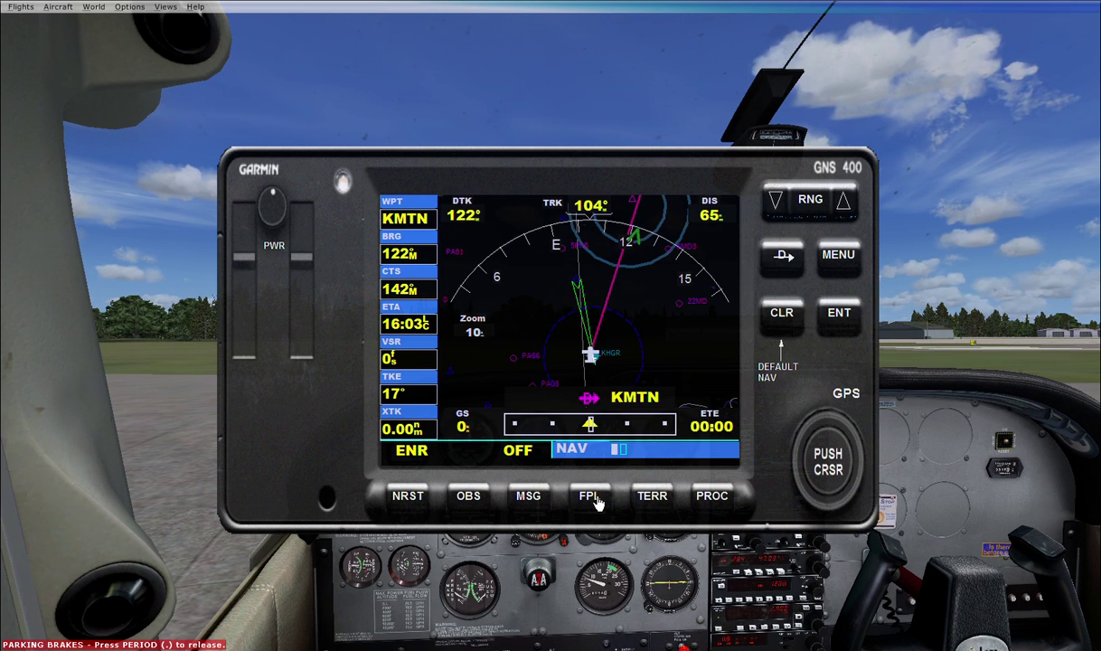
pyautogui.click(842, 203)
pyautogui.click(842, 203)
pyautogui.click(844, 203)
pyautogui.click(845, 205)
pyautogui.click(844, 204)
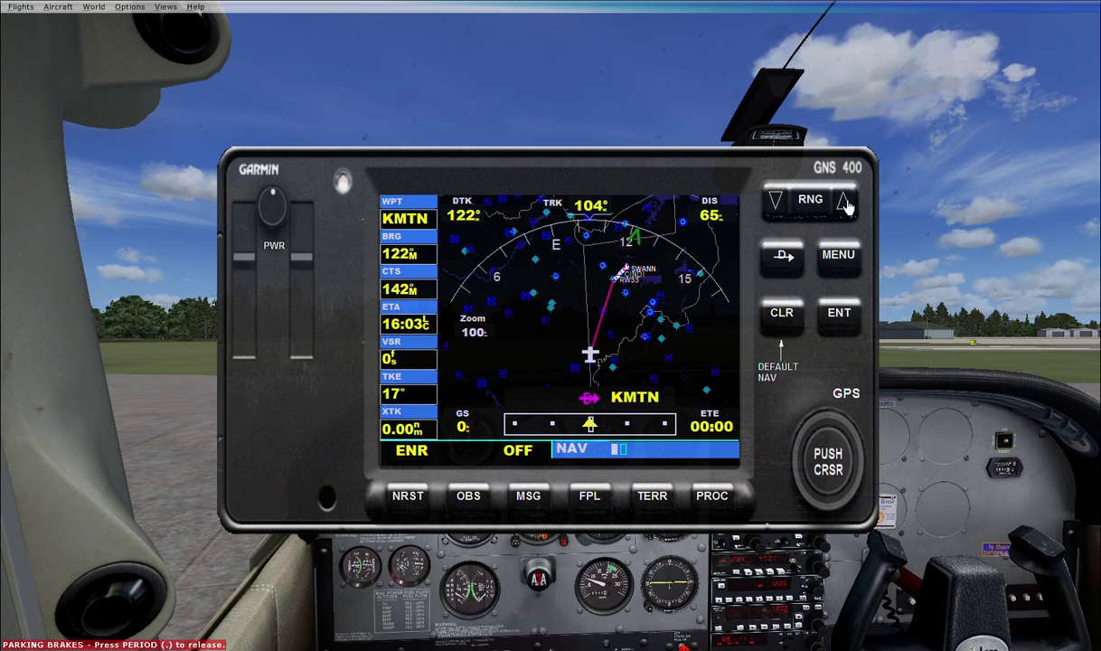
pyautogui.click(777, 204)
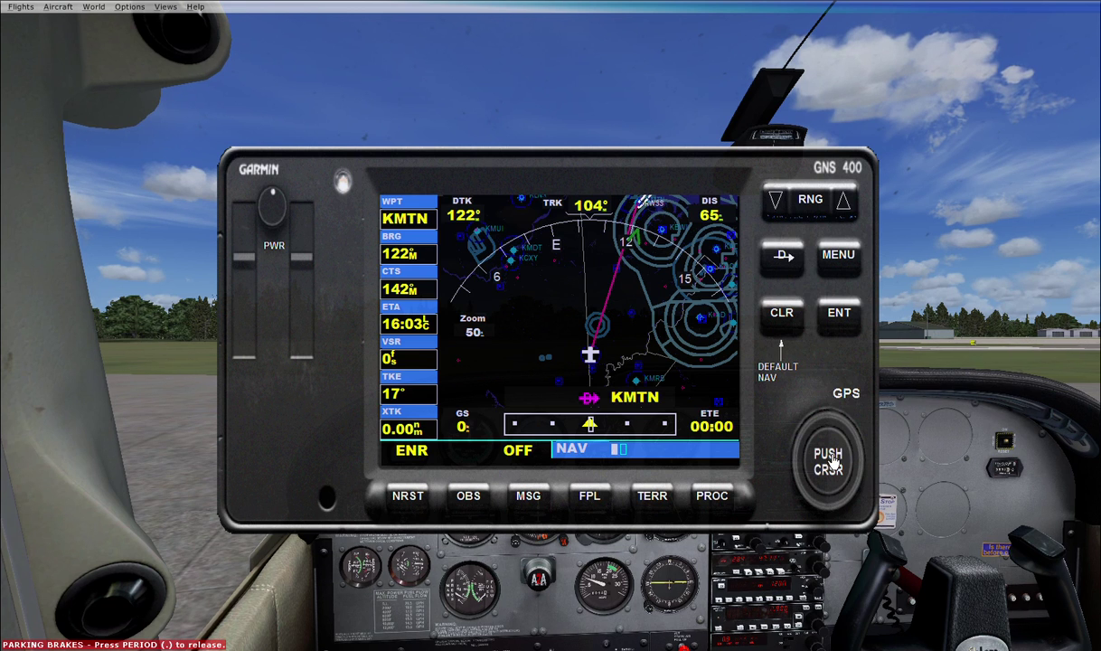
pyautogui.scroll(-2, 830, 461)
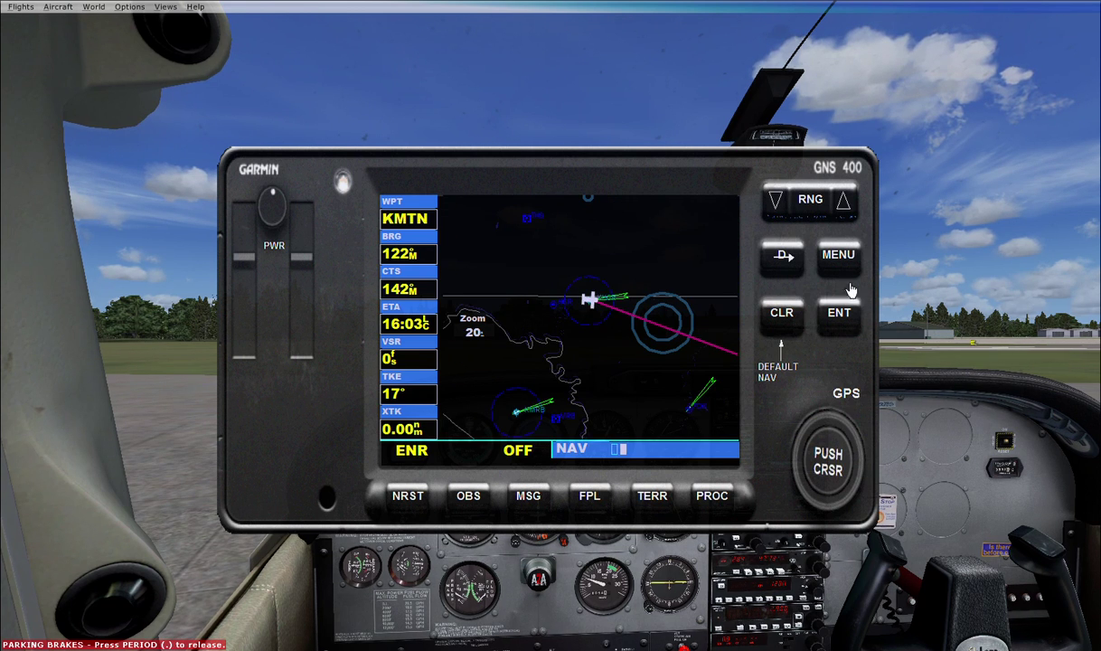
pyautogui.click(844, 199)
pyautogui.click(846, 201)
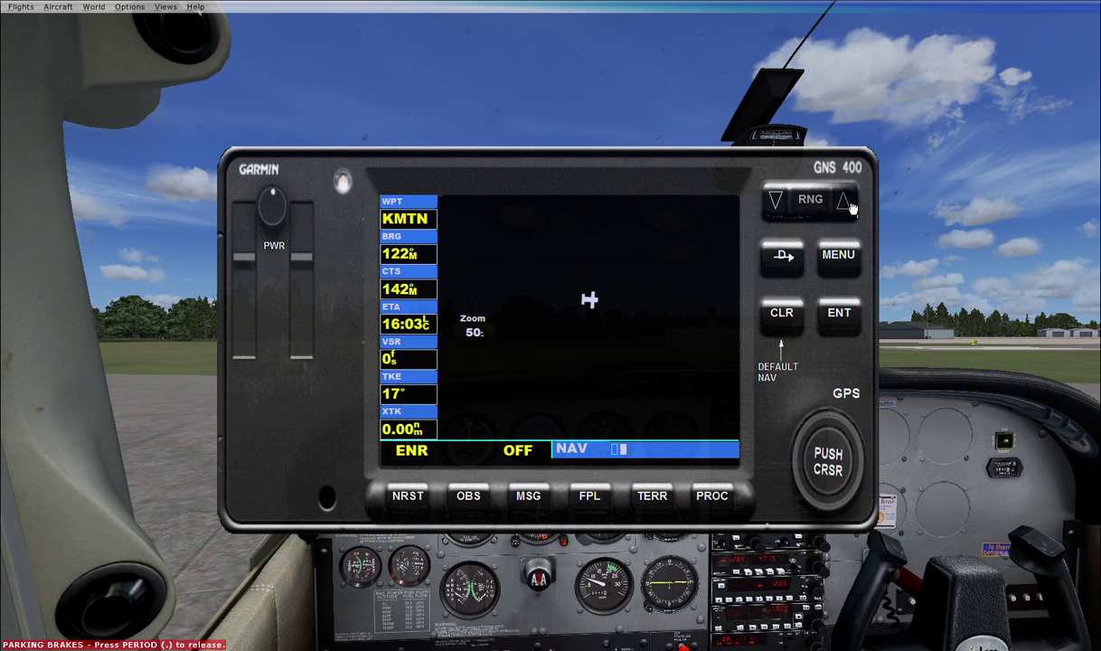
pyautogui.click(846, 201)
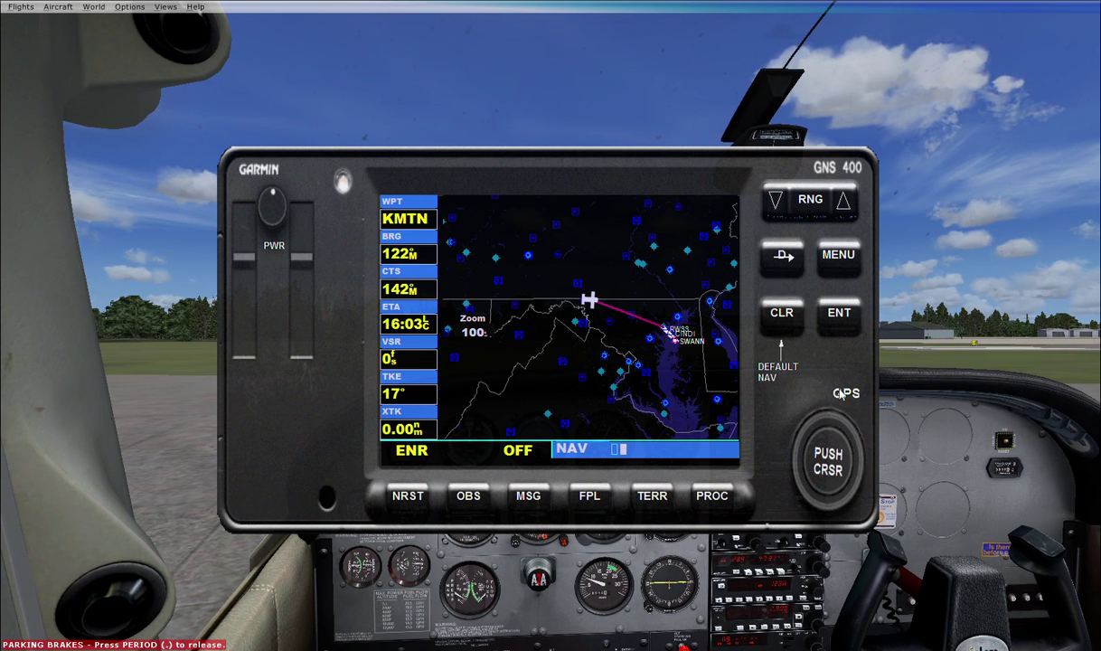
# Step: Return to the default navigation page zoomed to 20, then close the GPS pop-up window
pyautogui.click(834, 467)
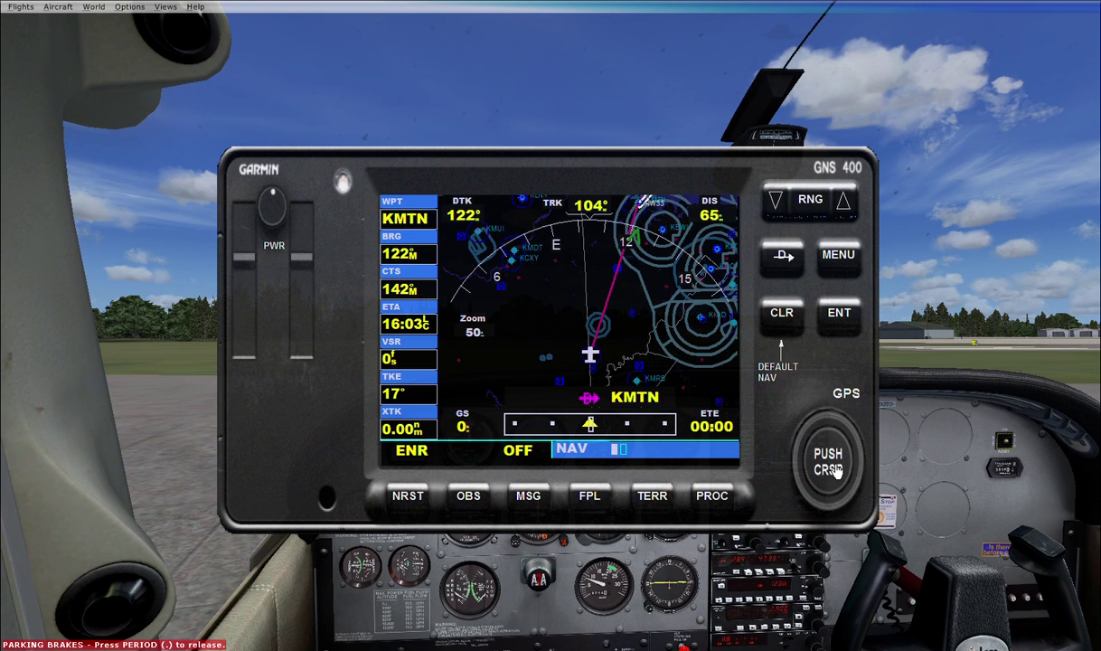
pyautogui.click(783, 205)
pyautogui.click(783, 205)
pyautogui.click(783, 205)
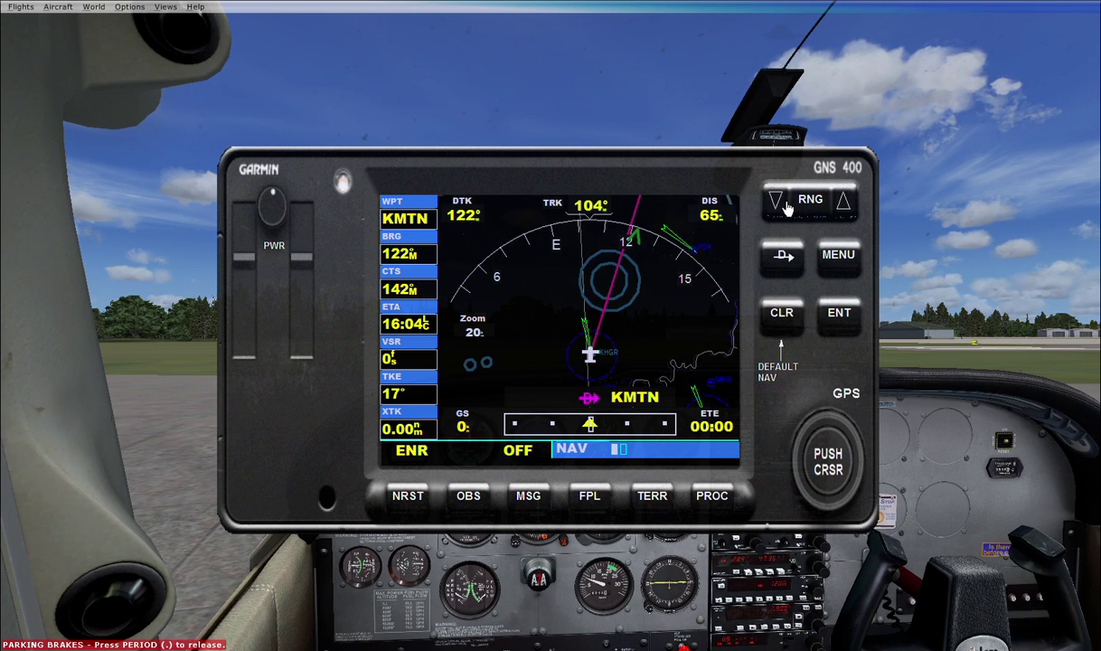
pyautogui.rightClick(577, 294)
pyautogui.click(597, 312)
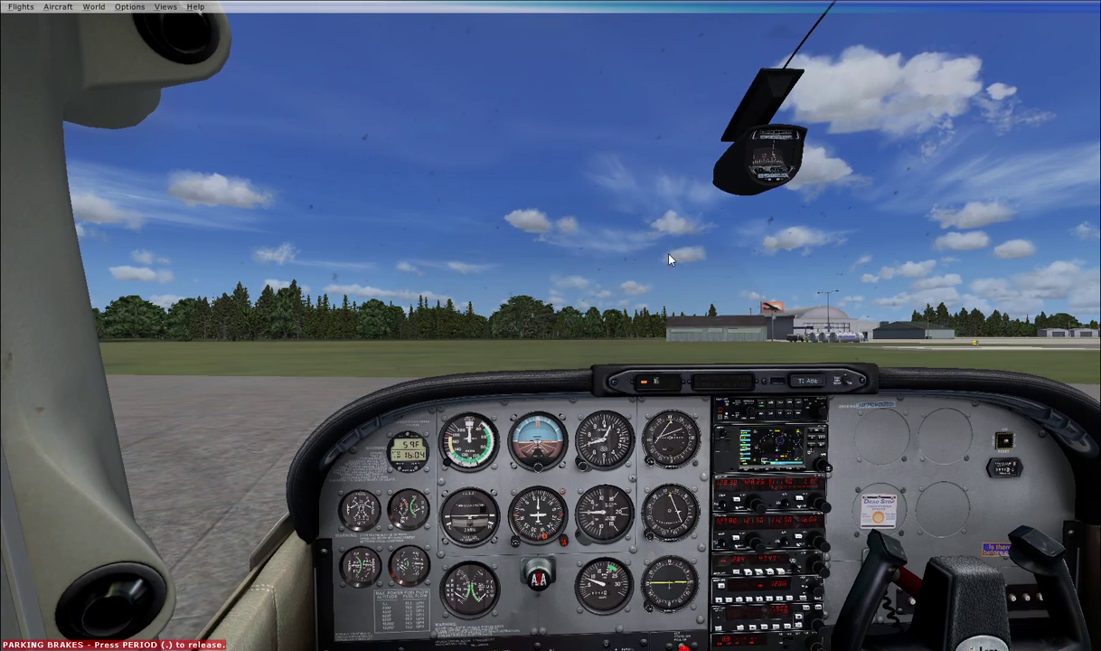
# Step: Switch the navigation source from NAV to GPS and tilt the cockpit view down to the lower panel
pyautogui.click(665, 389)
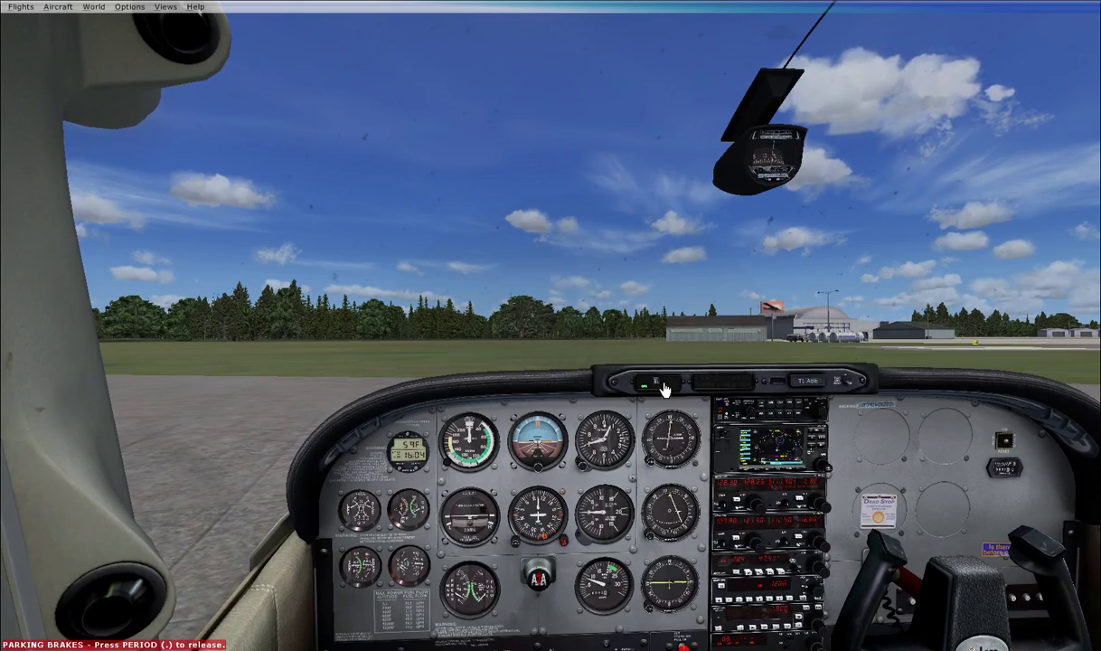
pyautogui.press('a')
pyautogui.hotkey('shift', 'a')
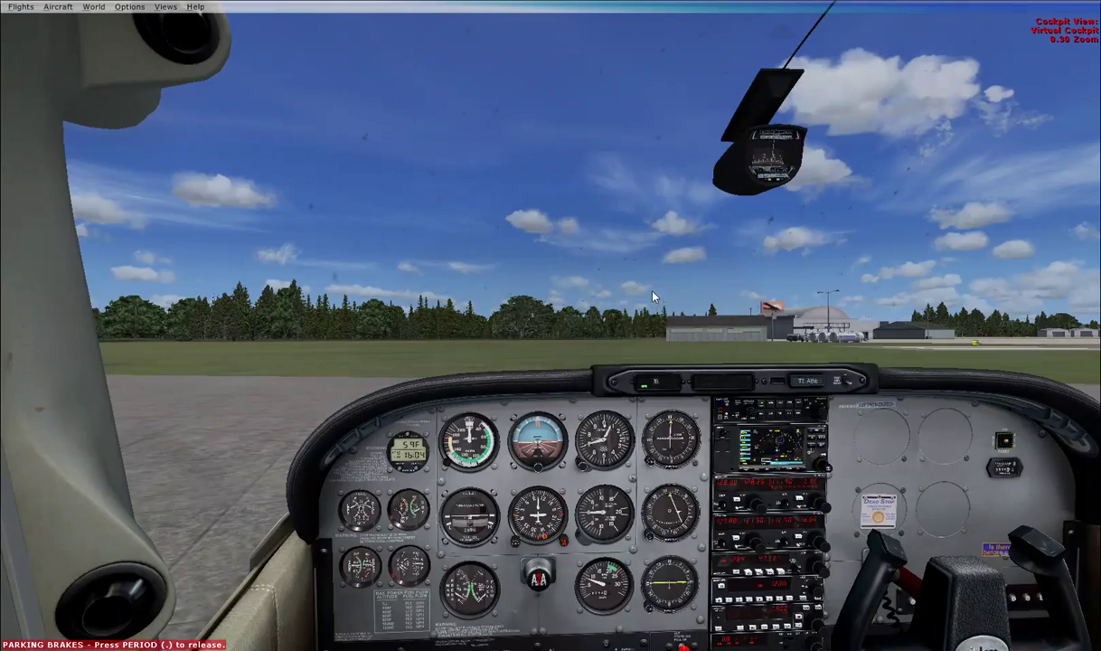
pyautogui.scroll(3, 642, 352)
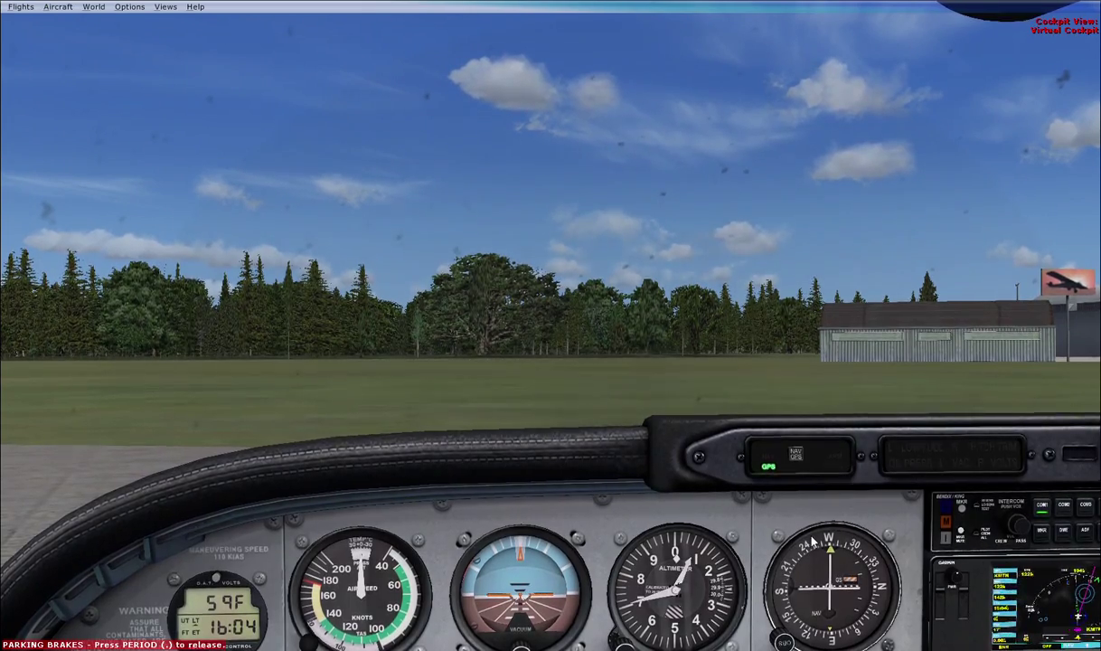
pyautogui.press('KP_2')
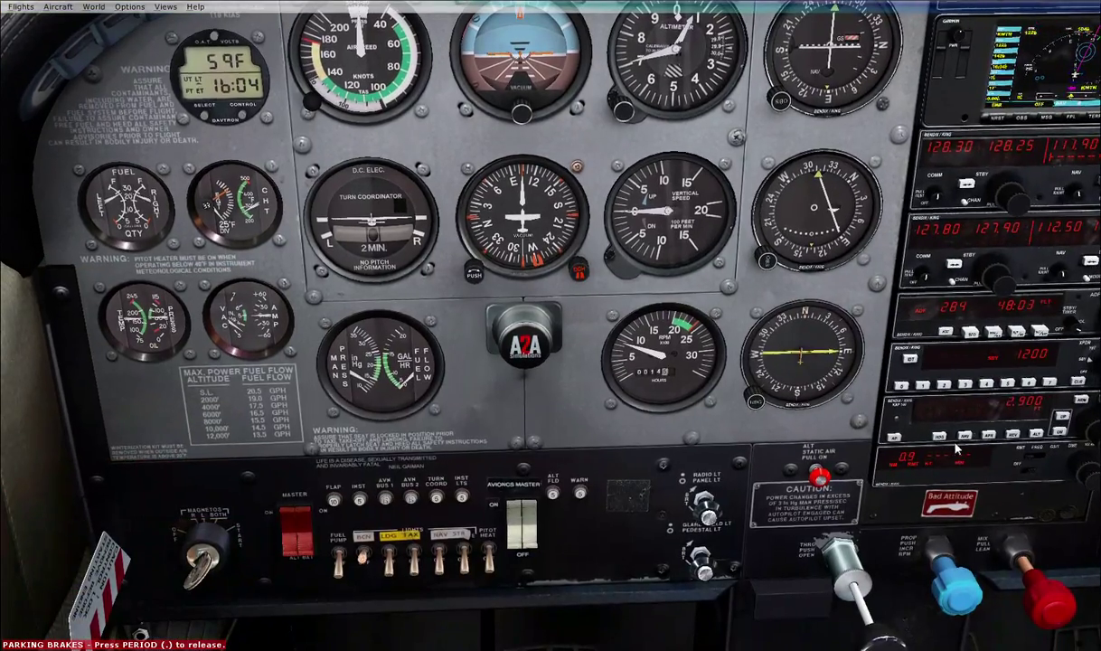